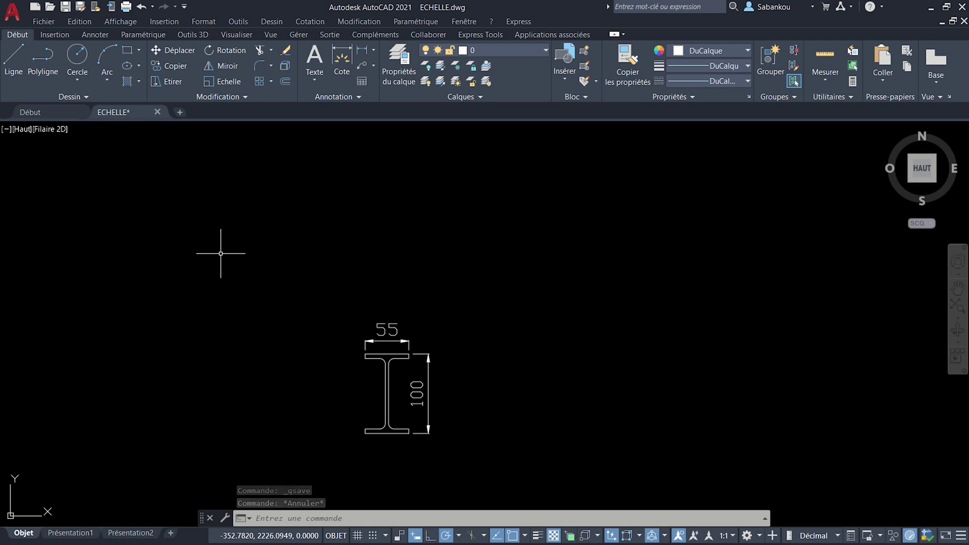
Step: Scale the I-beam and its dimensions by a factor of 2 about the bottom-left corner, giving 110 × 200
text(EC)
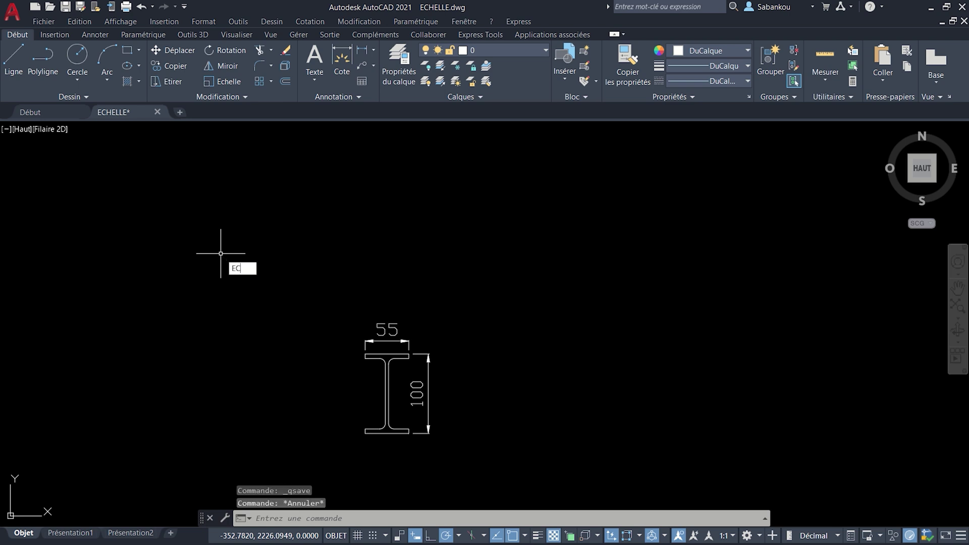
text(HE)
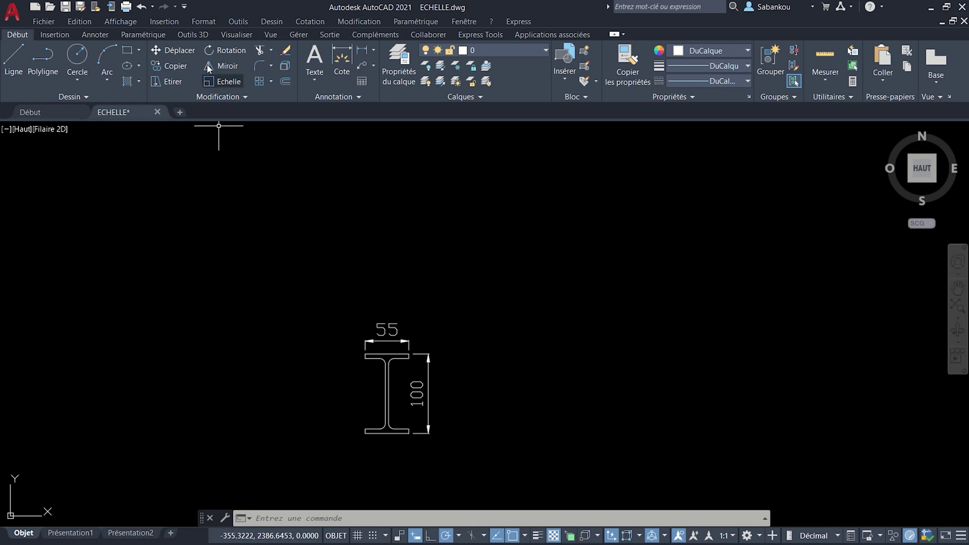
click(222, 81)
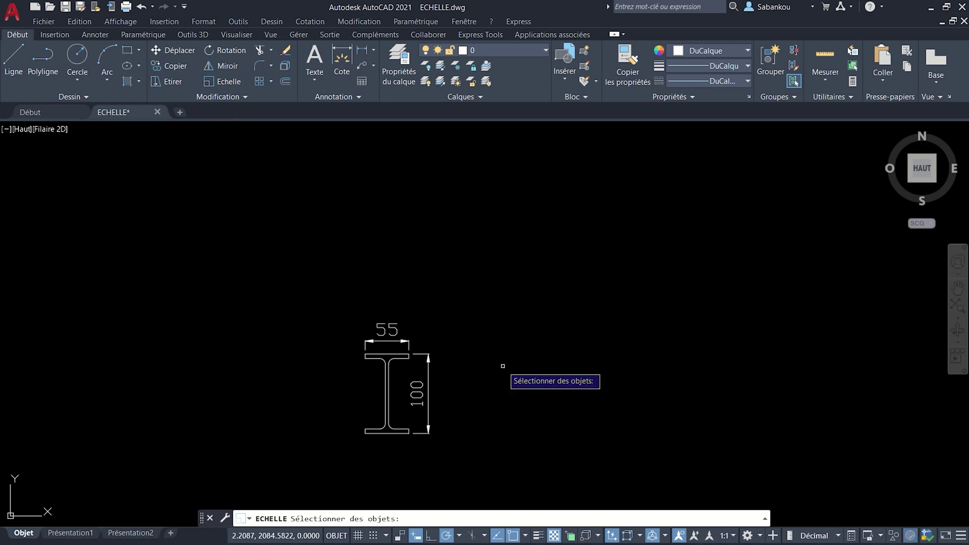
click(425, 446)
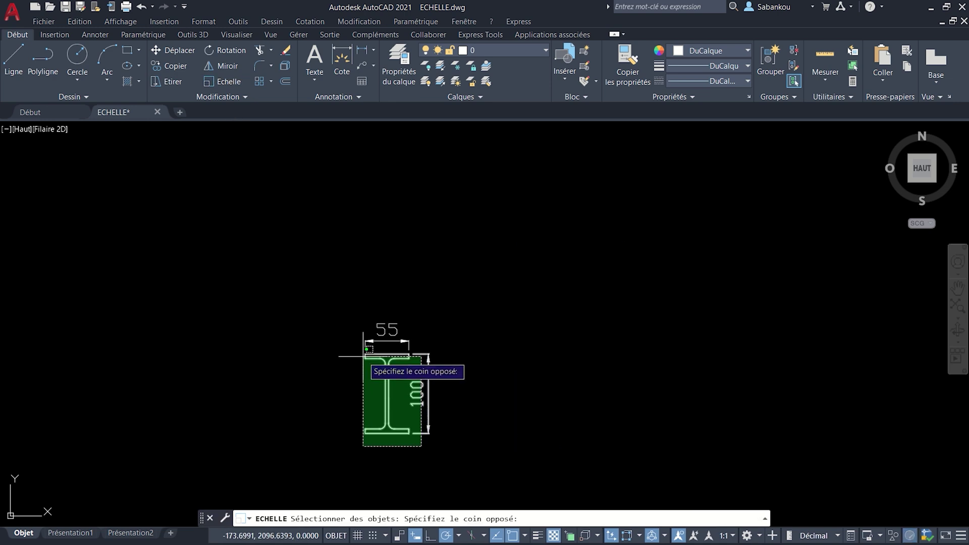
click(356, 350)
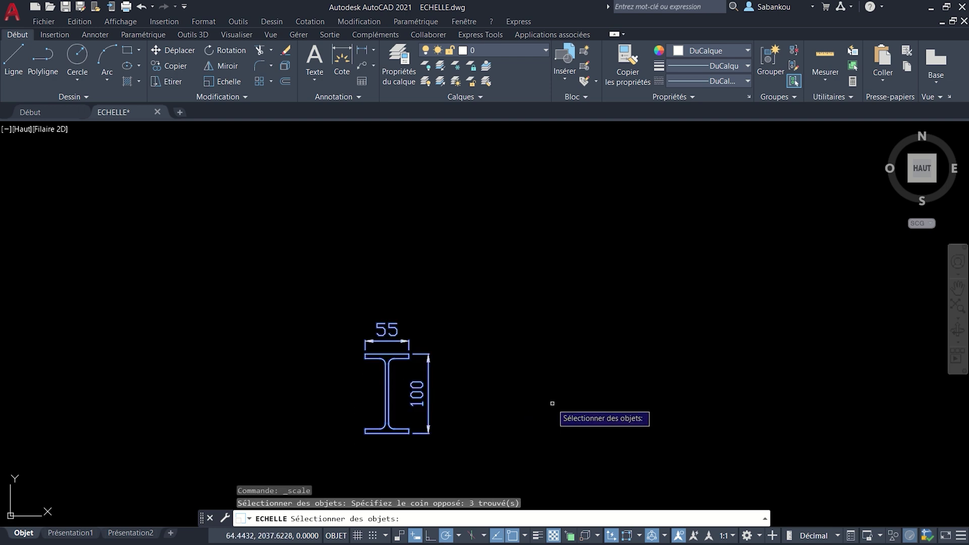
key(Return)
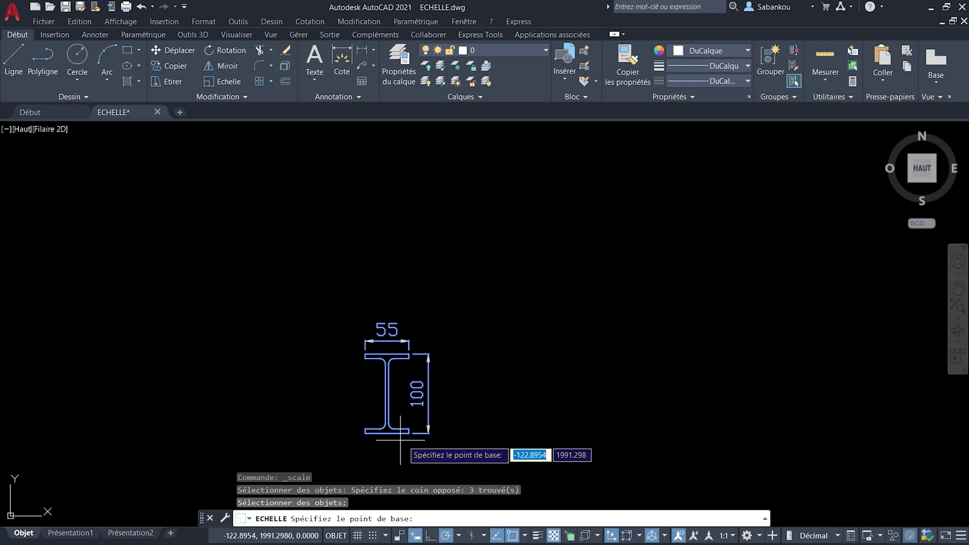
click(365, 432)
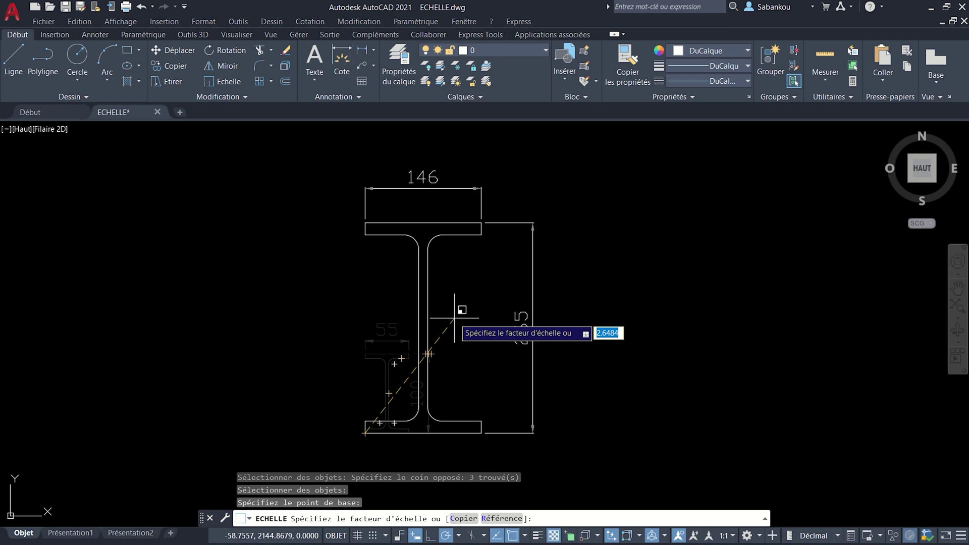
text(2)
key(Return)
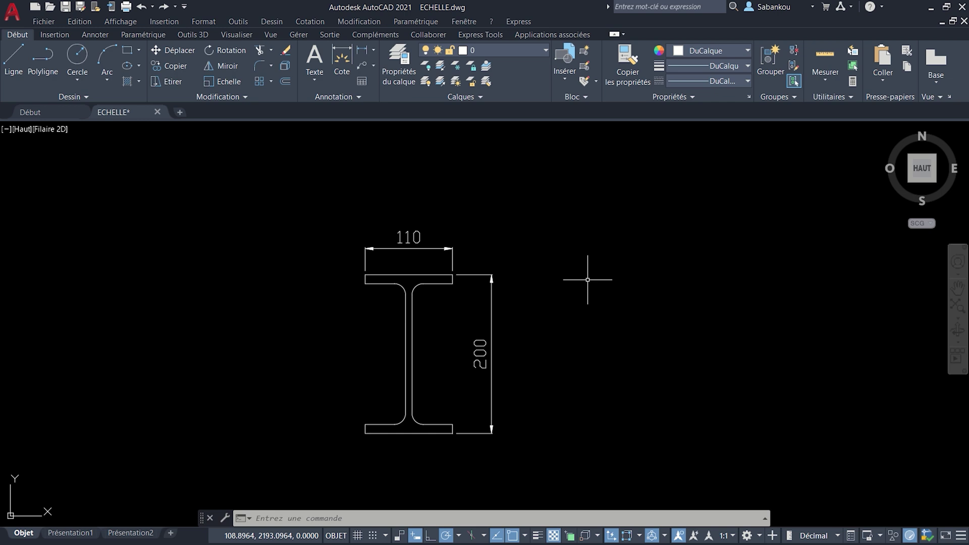
Step: Scale the beam and dimensions by 0.5 about the lower-left corner, back to 55 × 100
text(ECHELLE)
key(Return)
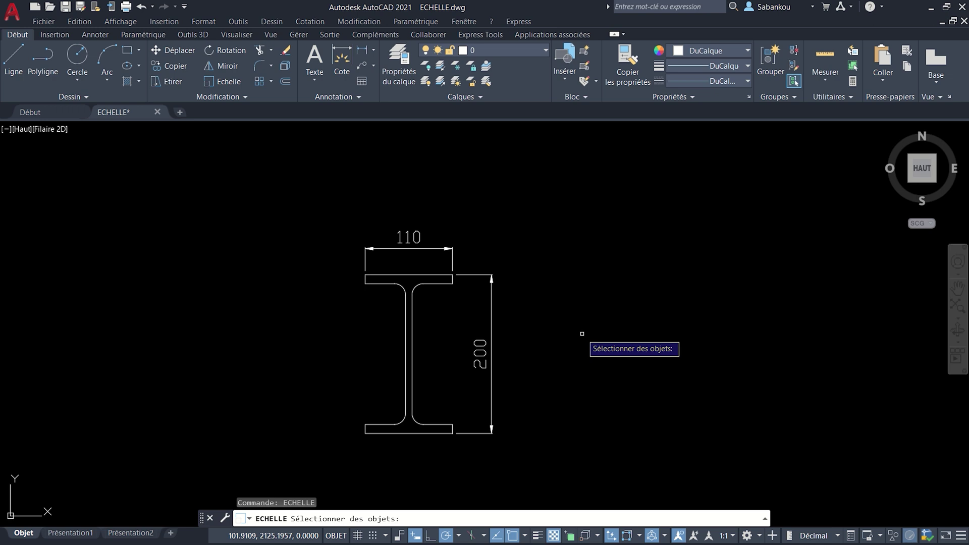
click(471, 462)
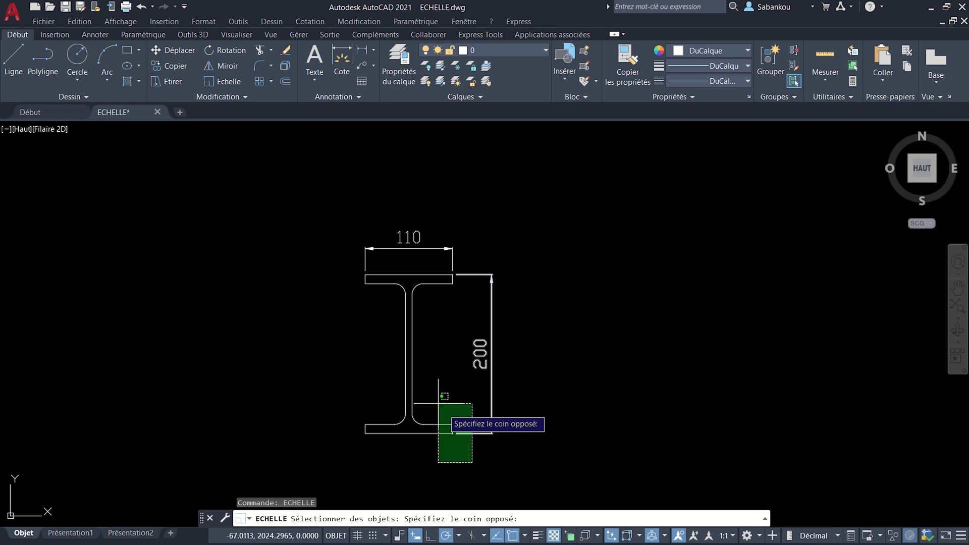
click(326, 269)
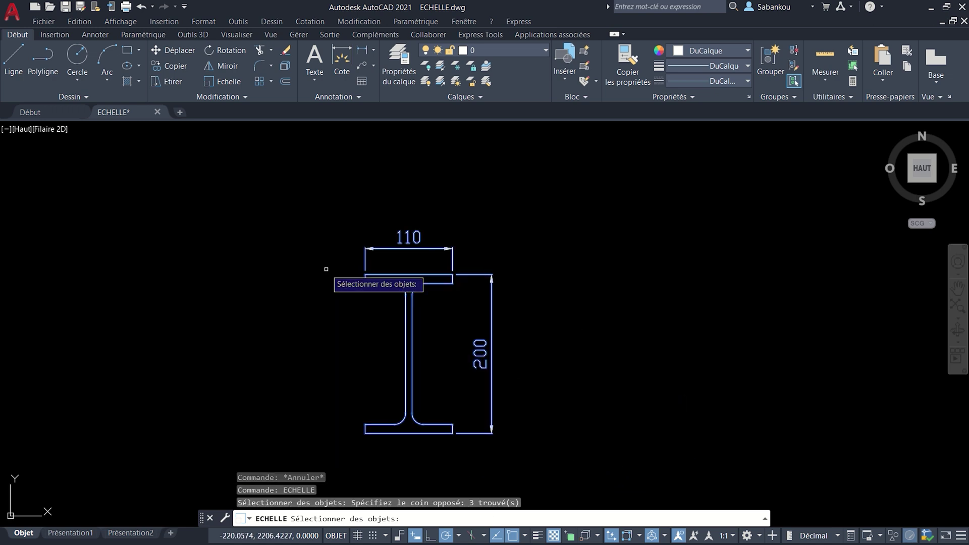
key(Return)
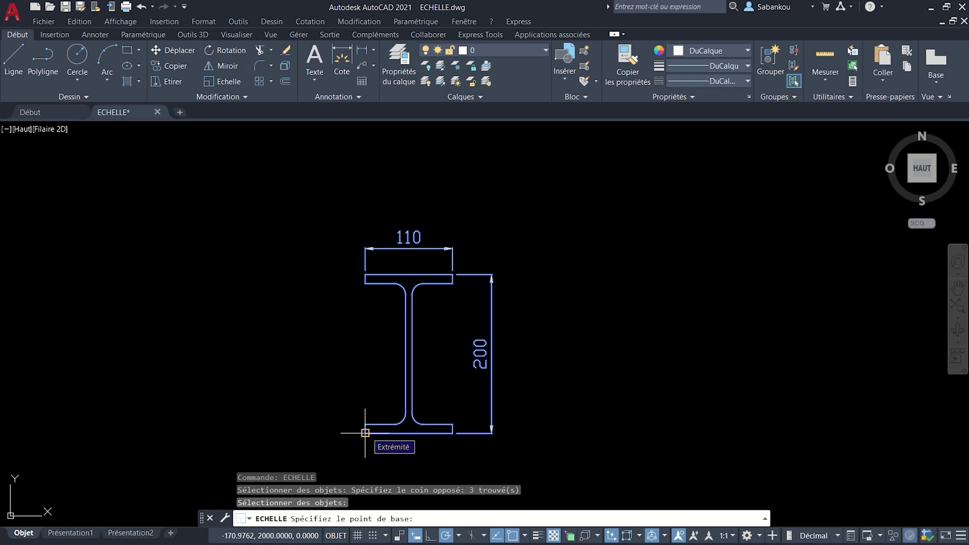
click(365, 432)
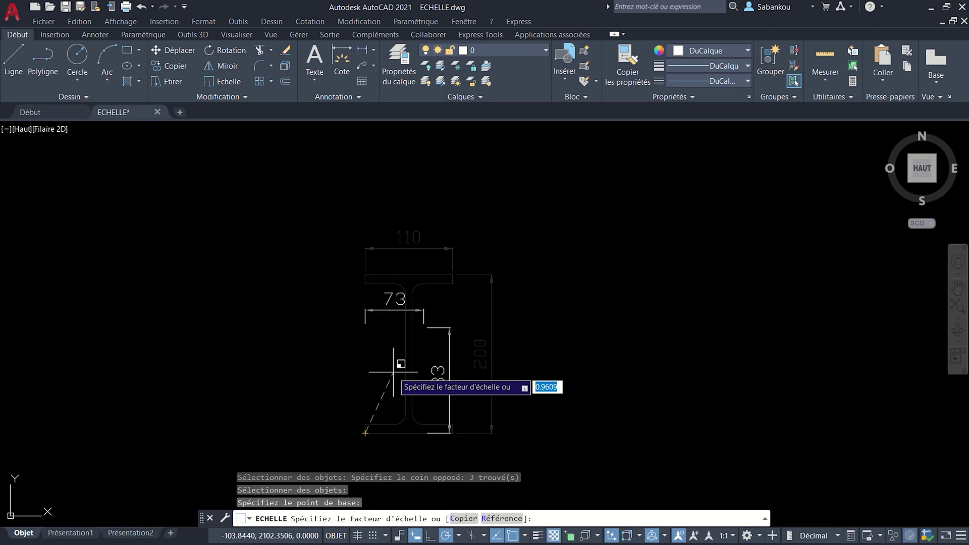
text(0.5)
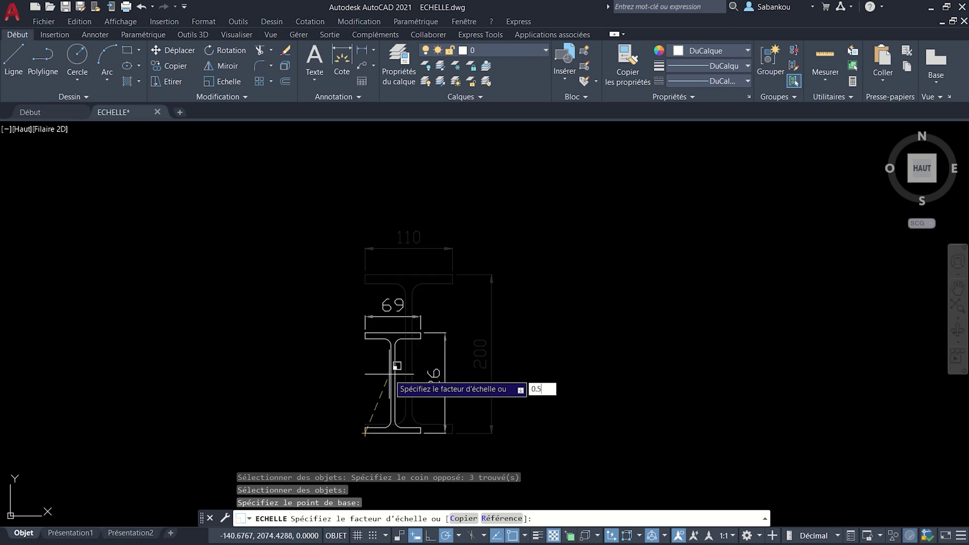
key(Return)
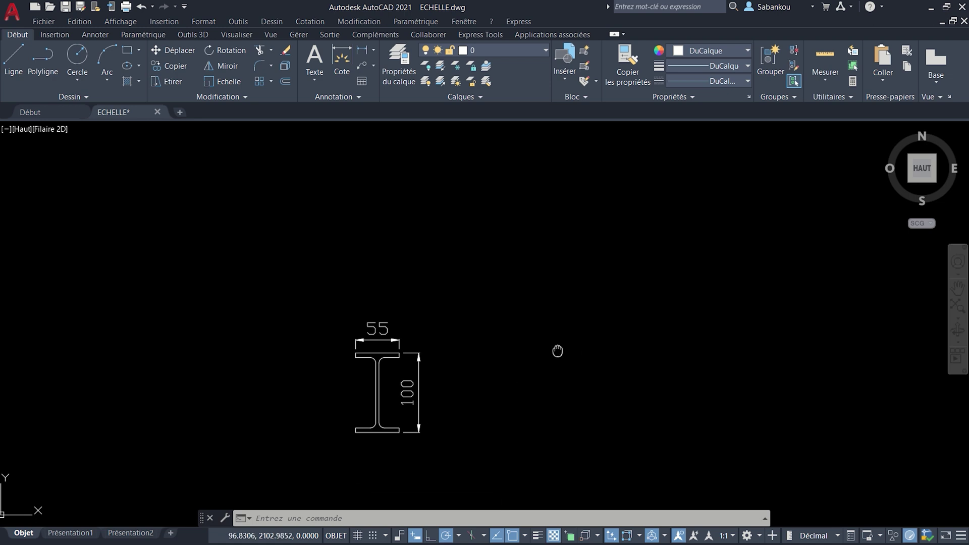
Step: Pan right until both the small dimensioned beam and the large beam are framed
middle_drag(557, 351, 341, 363)
mouse_move(560, 333)
middle_down()
mouse_move(396, 339)
mouse_move(501, 335)
middle_up()
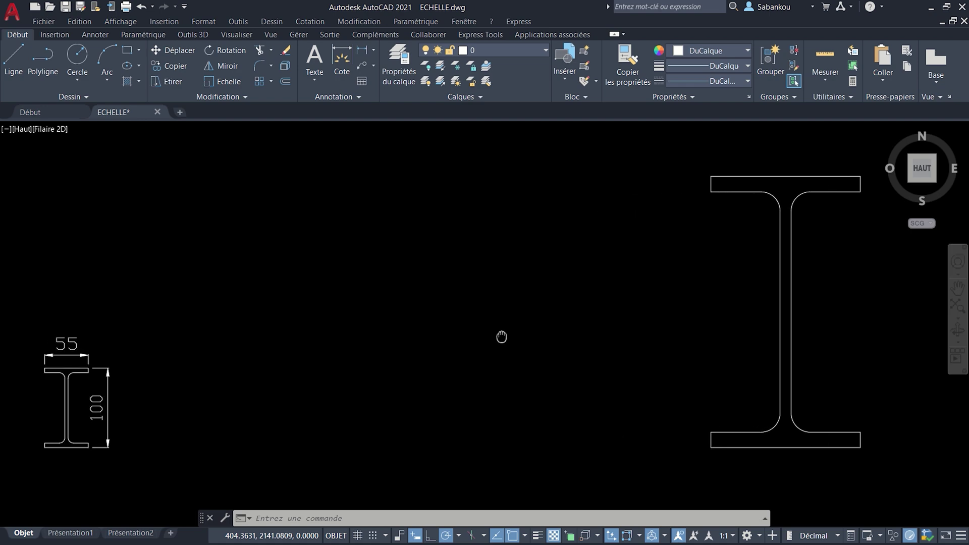
middle_drag(753, 408, 795, 412)
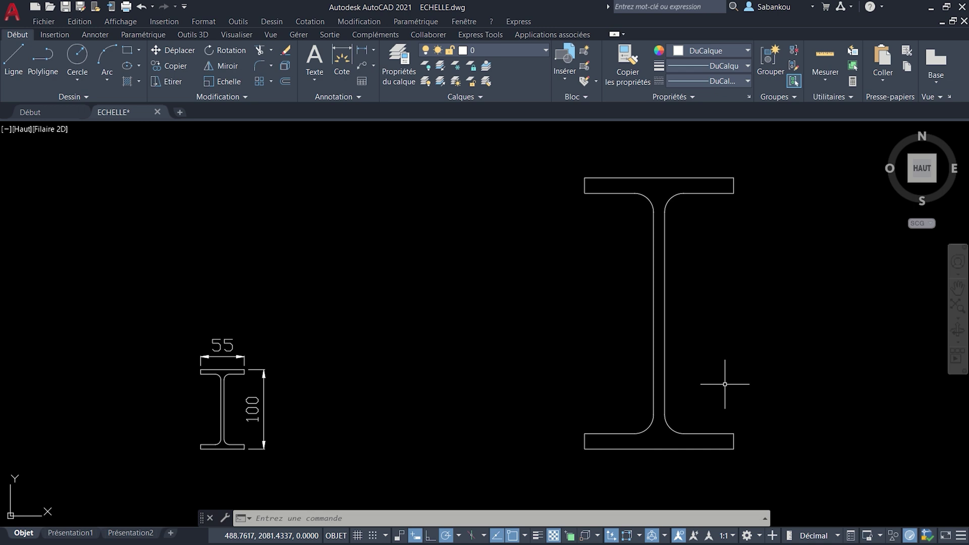
Step: Reference-scale the large beam from its lower-left corner so its right-edge height becomes 100
click(226, 83)
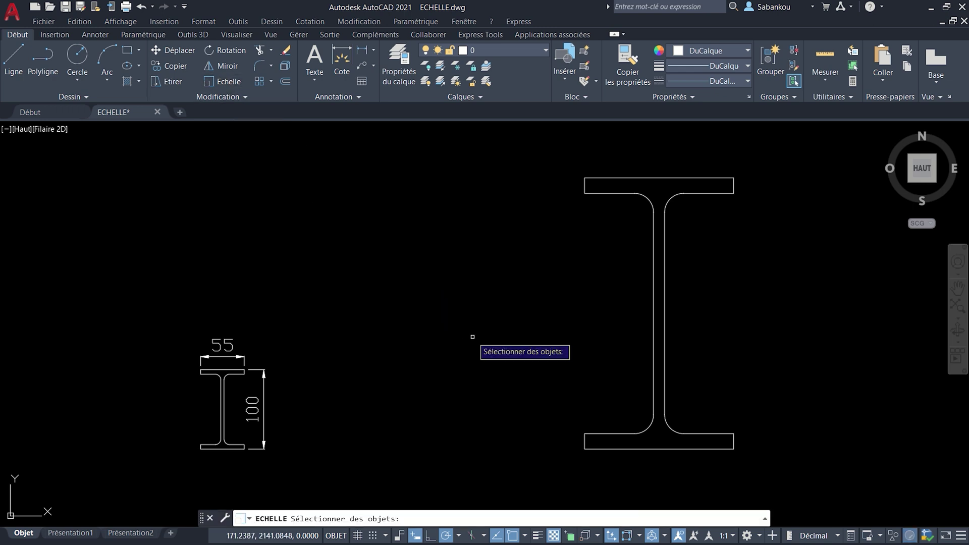
click(670, 467)
click(570, 348)
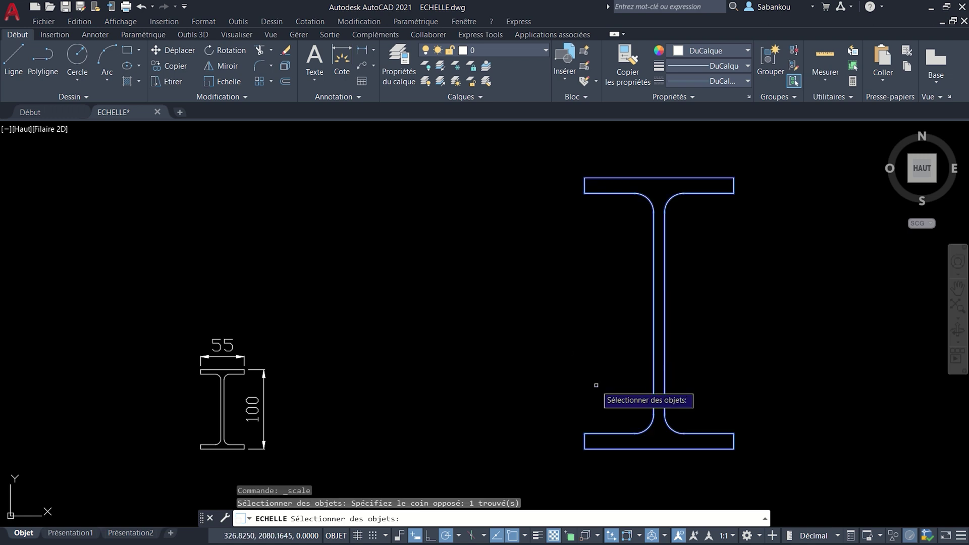
key(Return)
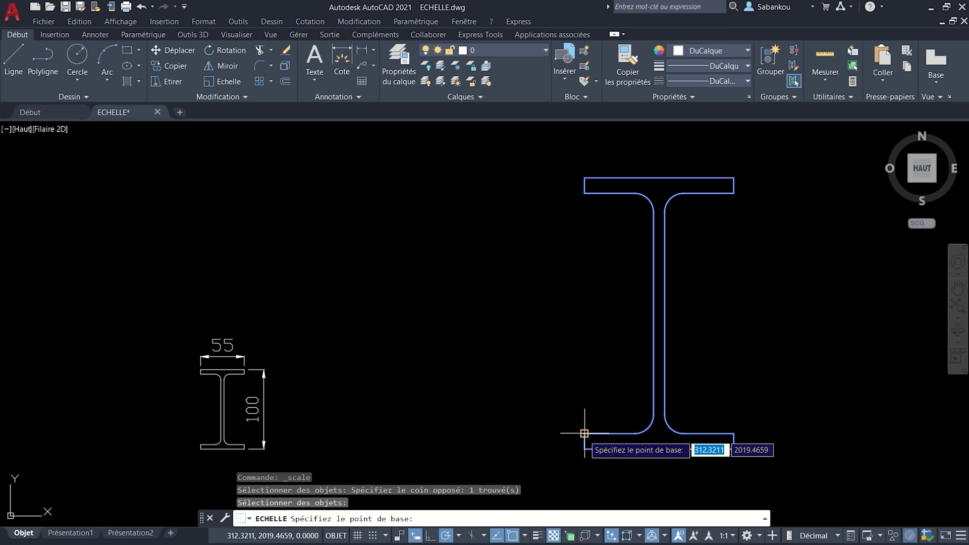
click(584, 448)
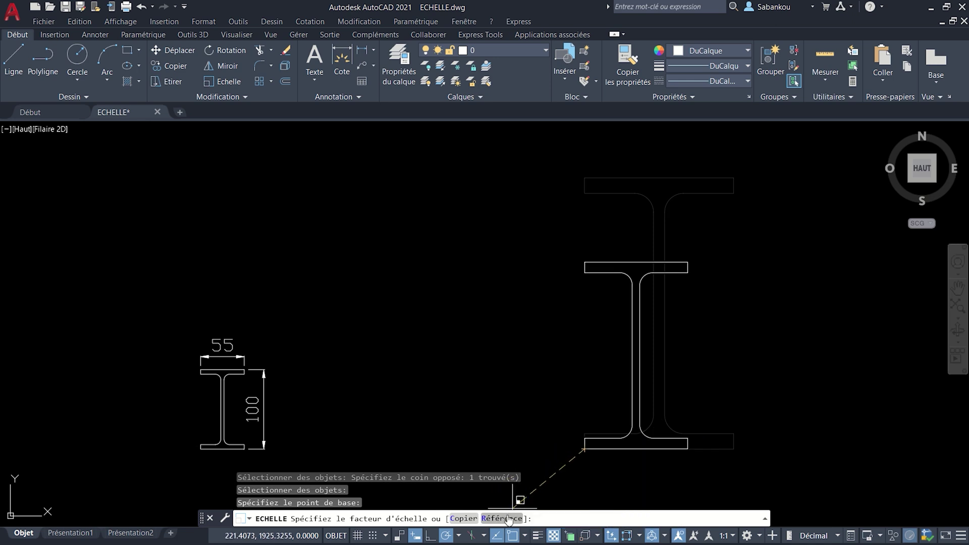
click(508, 520)
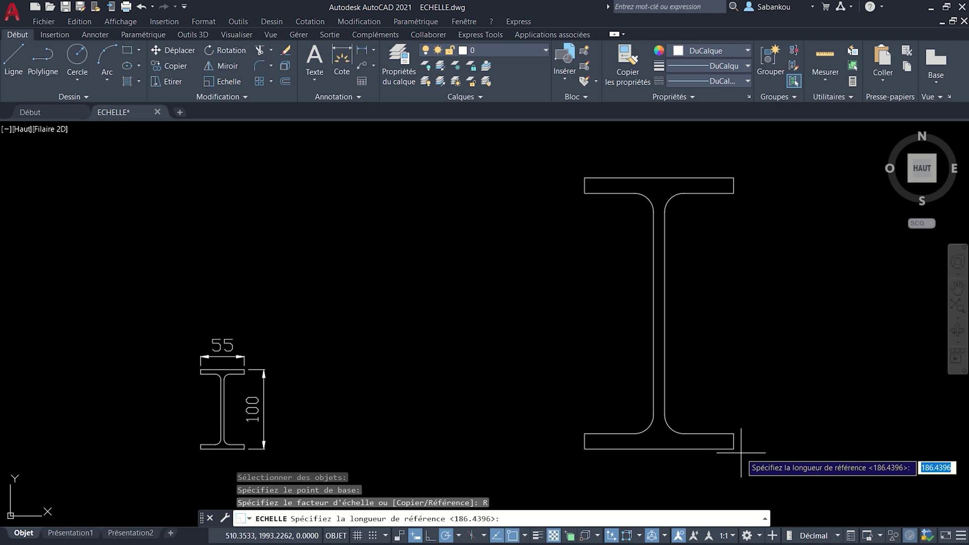
click(733, 448)
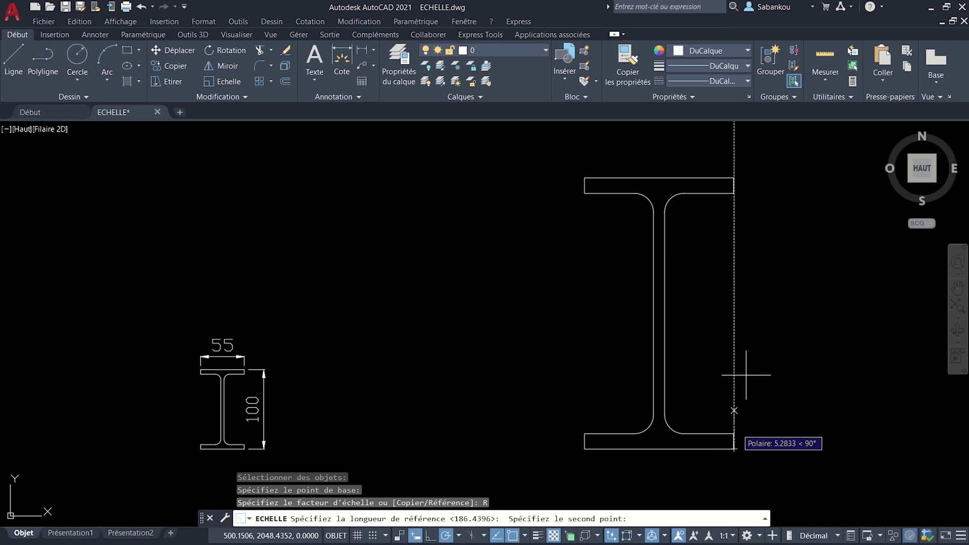
click(734, 177)
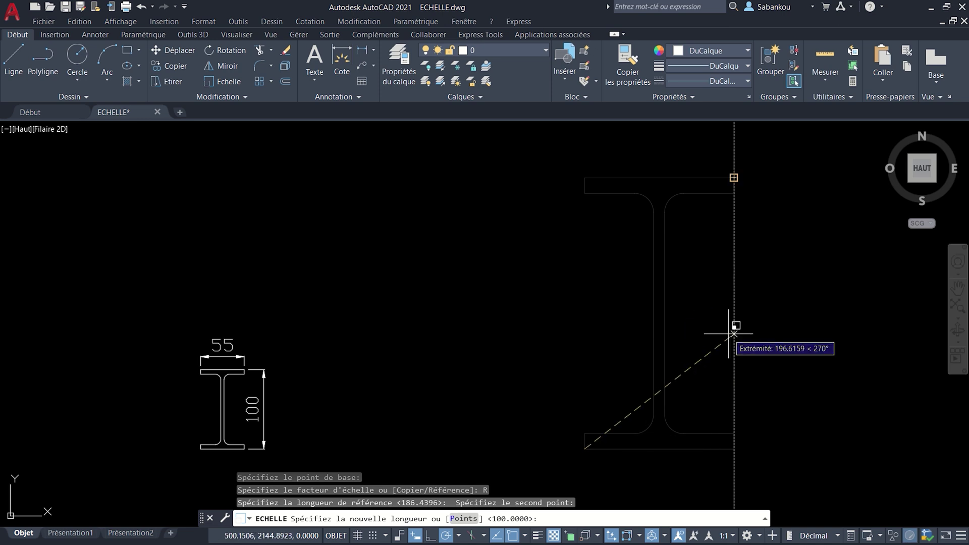
text(100)
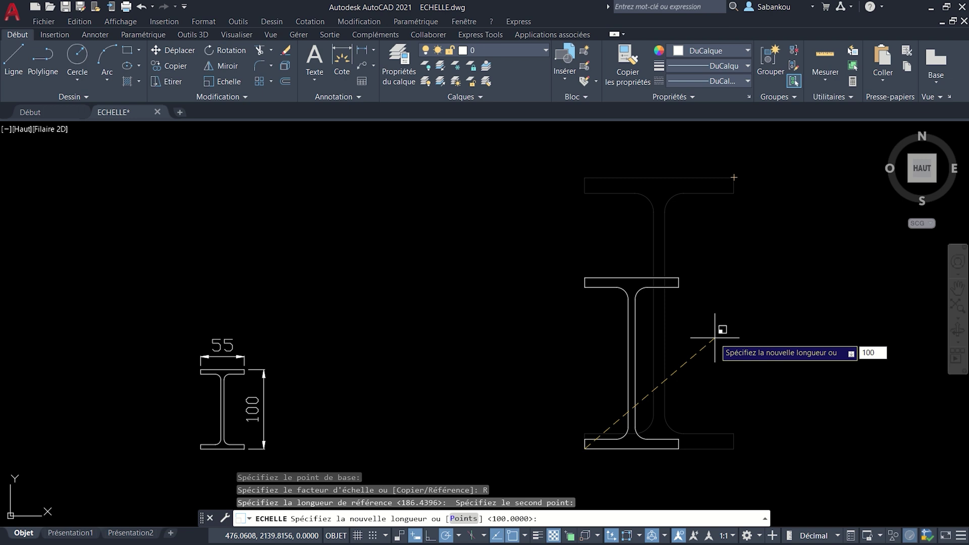
key(Return)
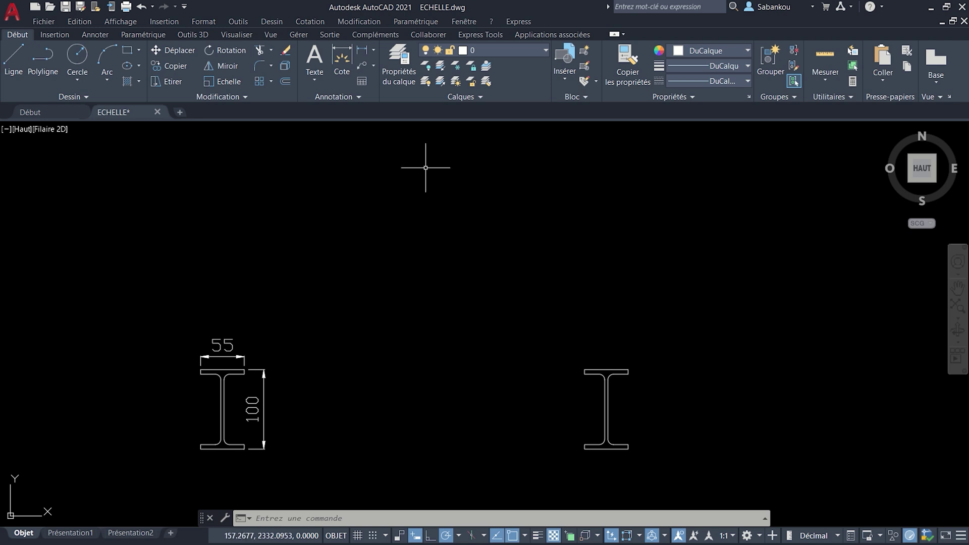
Step: Add a linear dimension of 100 between the beam's bottom and top corners, placed on its right
click(364, 49)
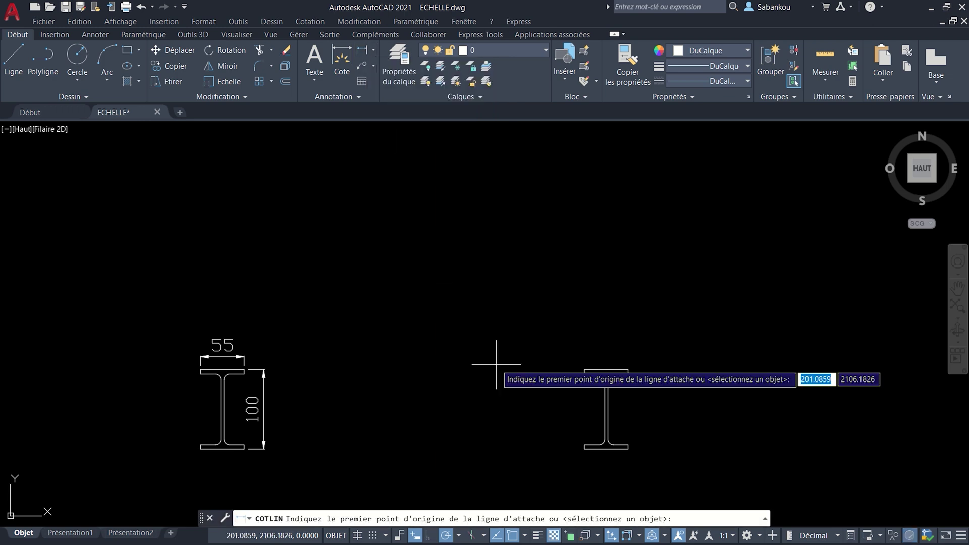
click(628, 448)
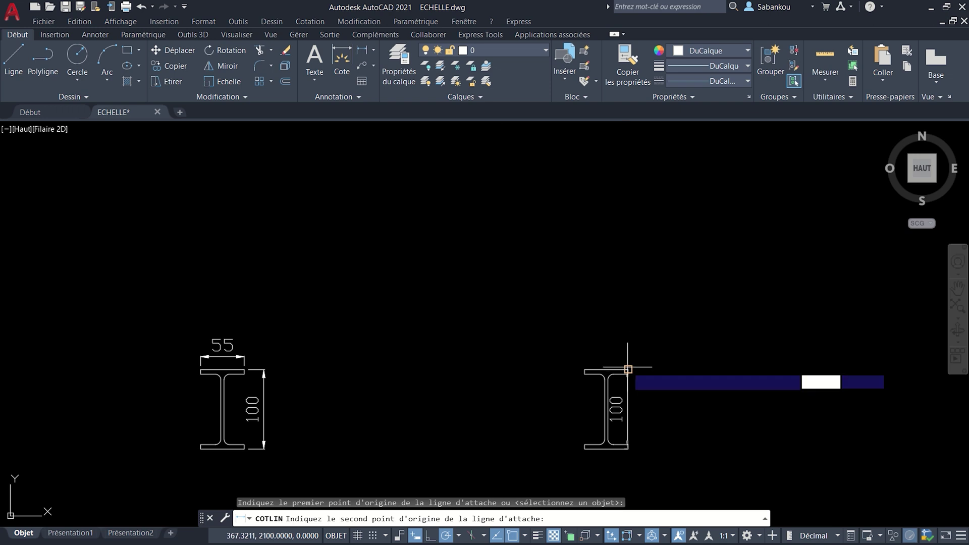
click(629, 370)
click(679, 371)
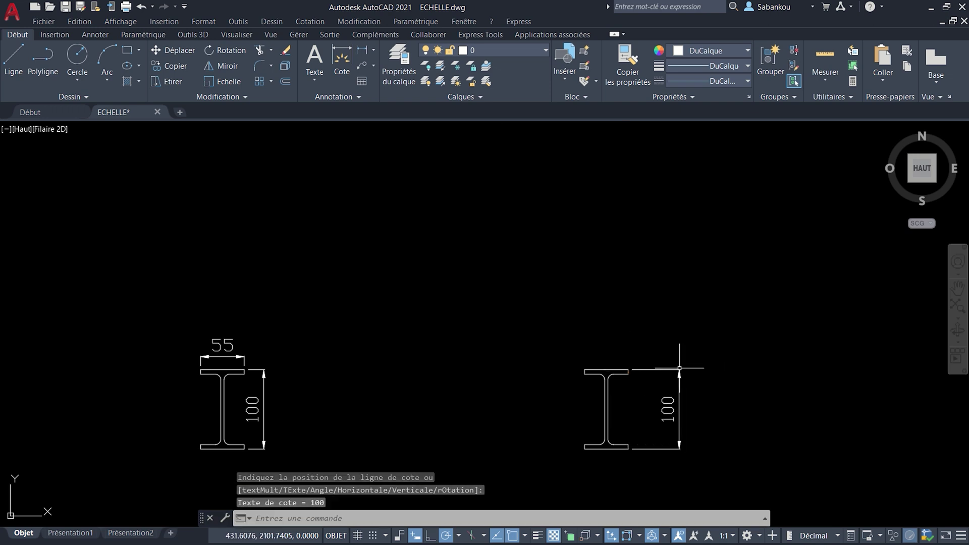